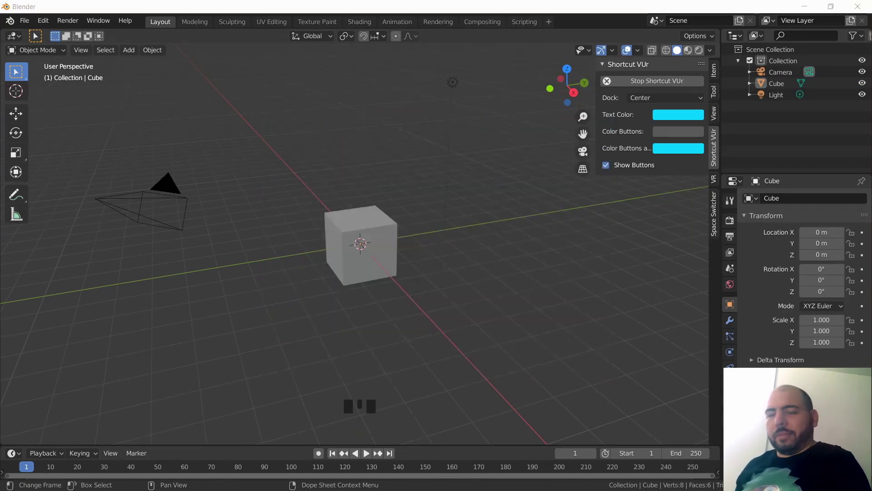
Hide the sidebar and drop the basketball video in as an image empty above the cube.
key("n")
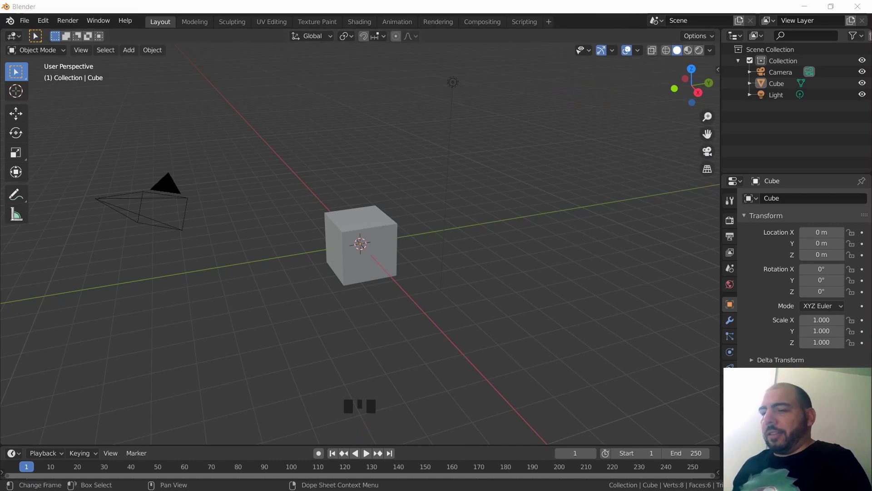
left_click_drag(396, 187, 399, 144)
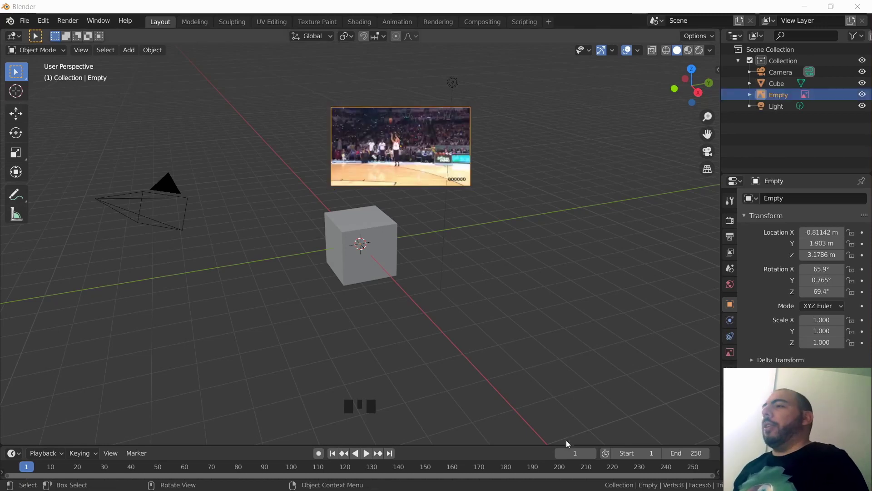
left_click_drag(541, 446, 543, 427)
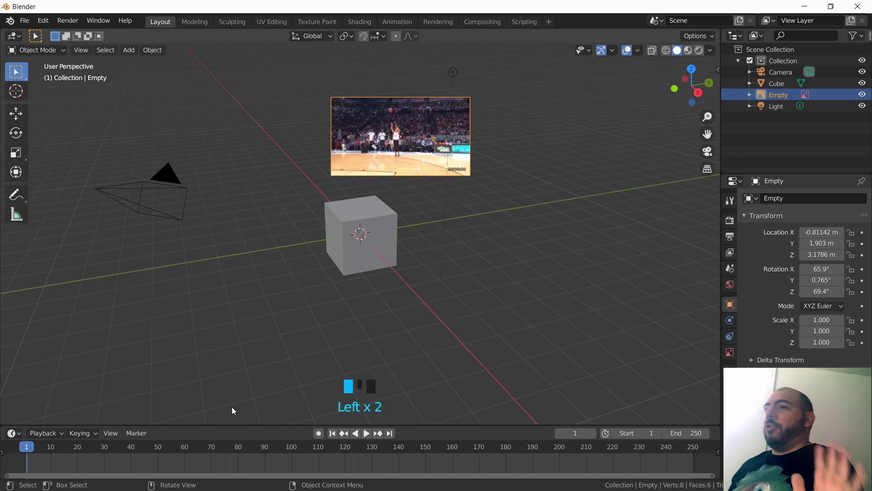
Play and scrub through the basketball clip, stopping at frame 71.
left_click(366, 433)
left_click_drag(138, 449, 83, 448)
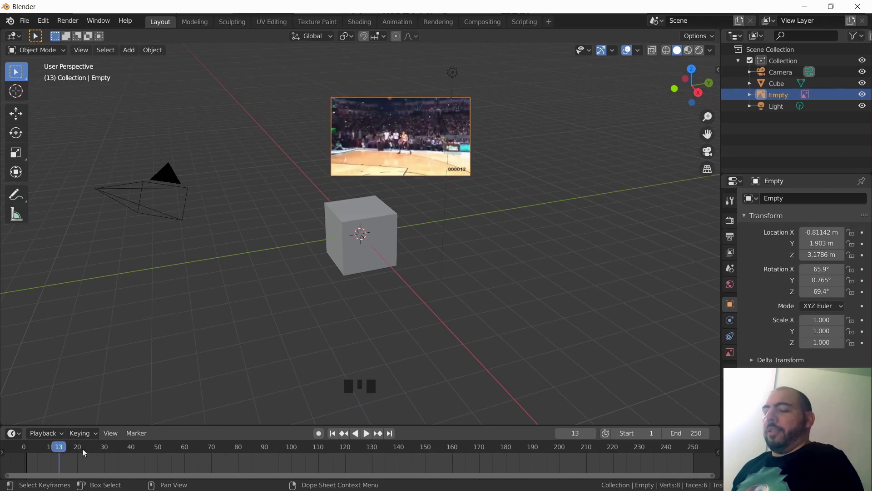
key("space")
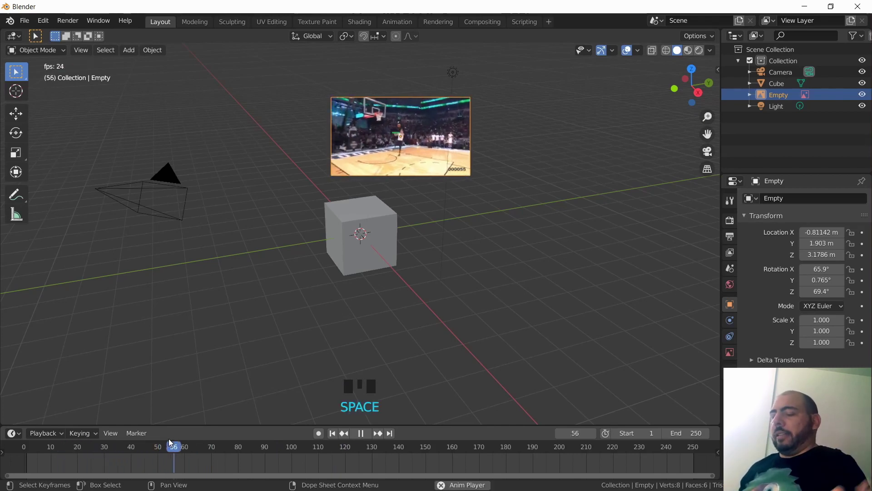
key("space")
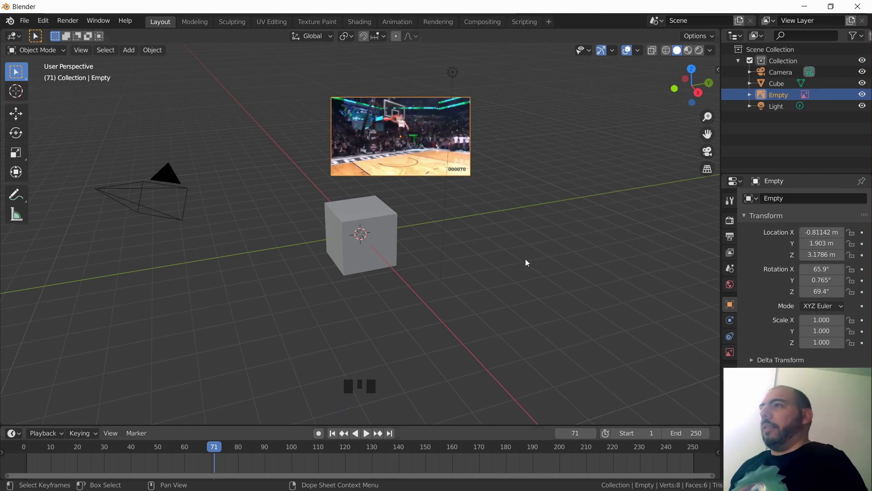
Delete the video empty and light, switch to camera view, and make the basketball video the camera background.
left_click(439, 180)
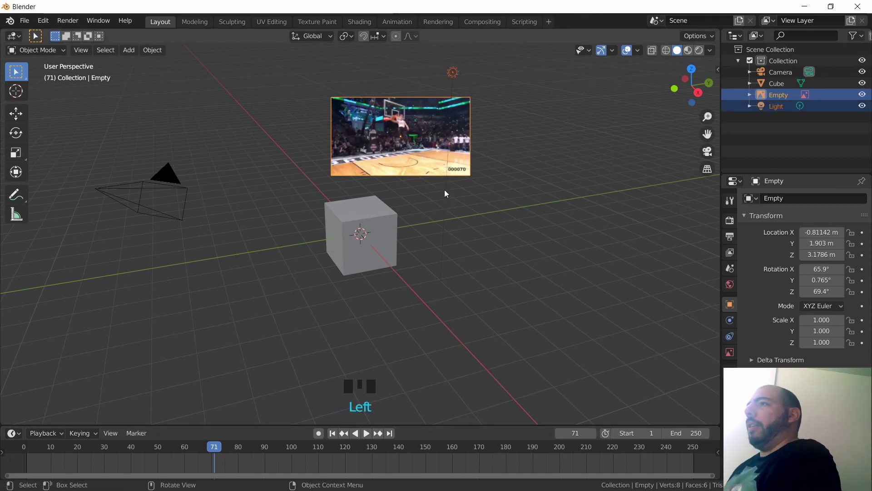
key("Delete")
key("KP_0")
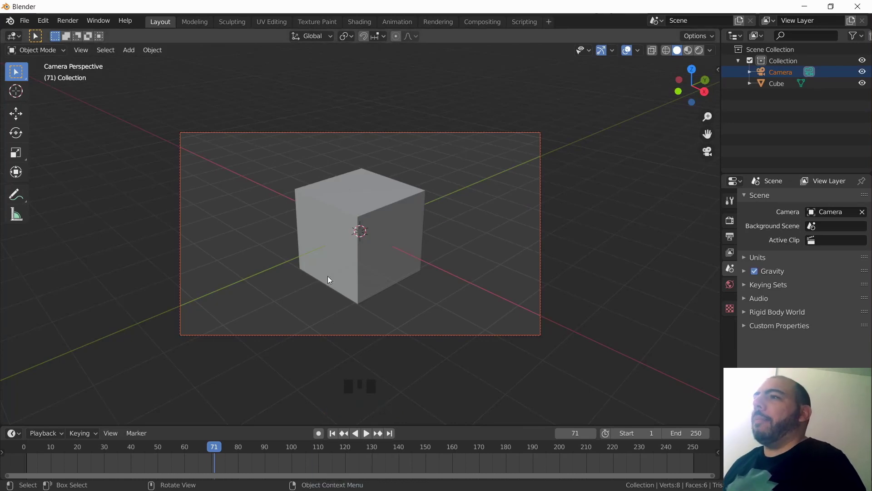
left_click(459, 267)
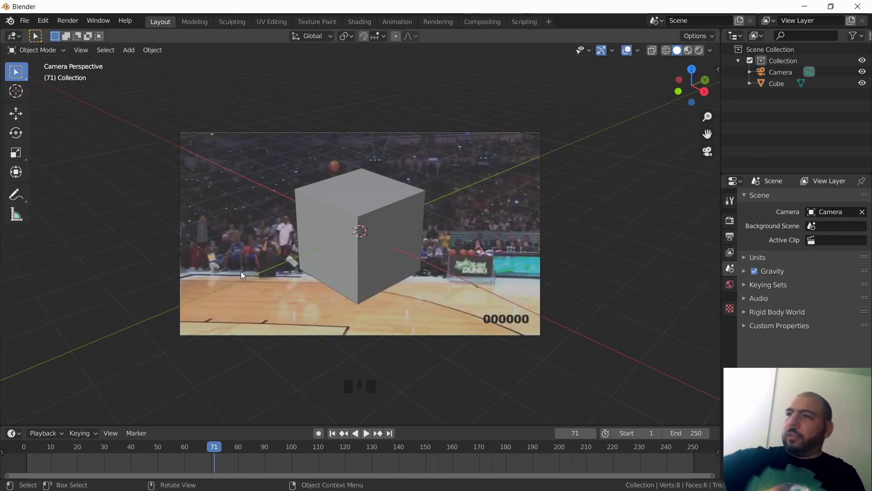
Select the camera and expand its Background Images settings in the camera properties.
left_click(776, 73)
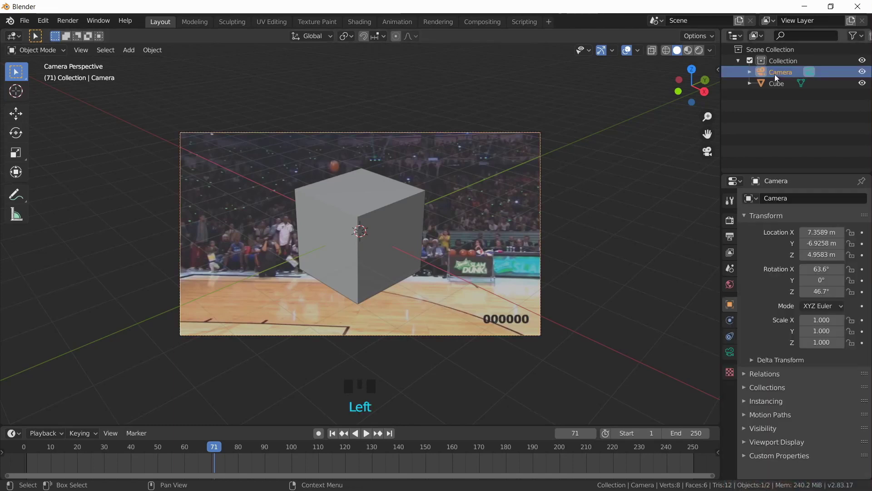
left_click(732, 353)
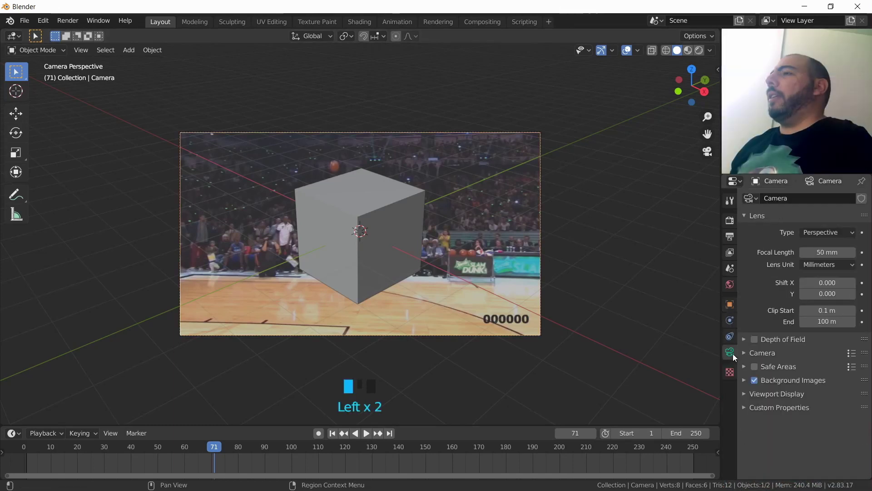
left_click(781, 380)
scroll(782, 391, "down", 4)
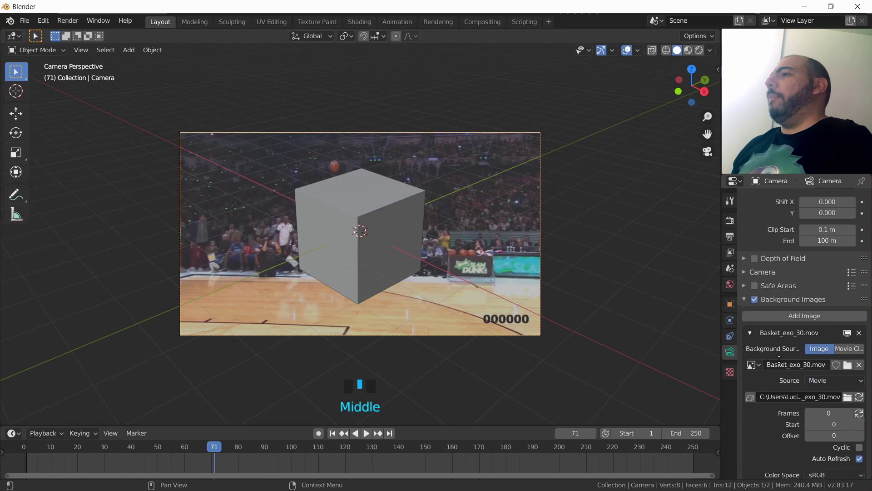
scroll(779, 359, "down", 6)
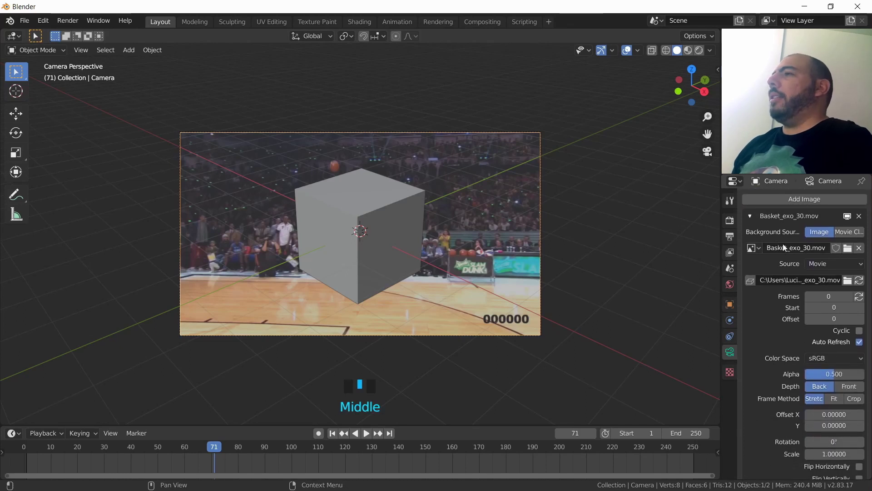
left_click(848, 216)
left_click(847, 217)
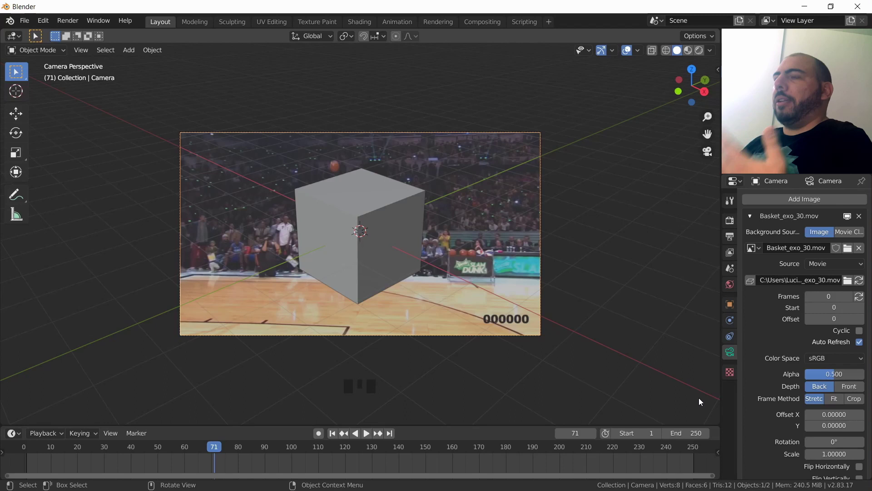
Set the background alpha to 0.748, keep it behind the cube, and set Offset Y to -0.023.
left_click_drag(820, 374, 849, 376)
left_click(840, 387)
left_click(820, 386)
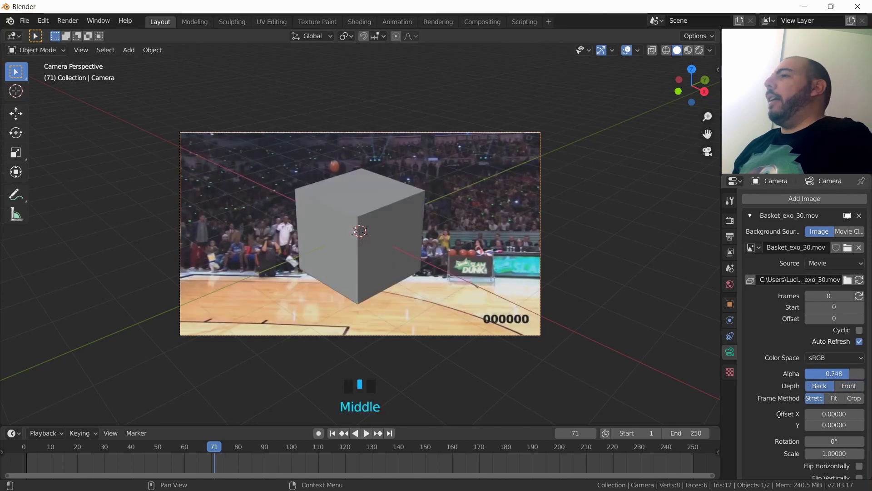
middle_click_drag(809, 411, 809, 373)
left_click_drag(813, 377, 829, 389)
double_click(829, 388)
type("-0.023")
key("Return")
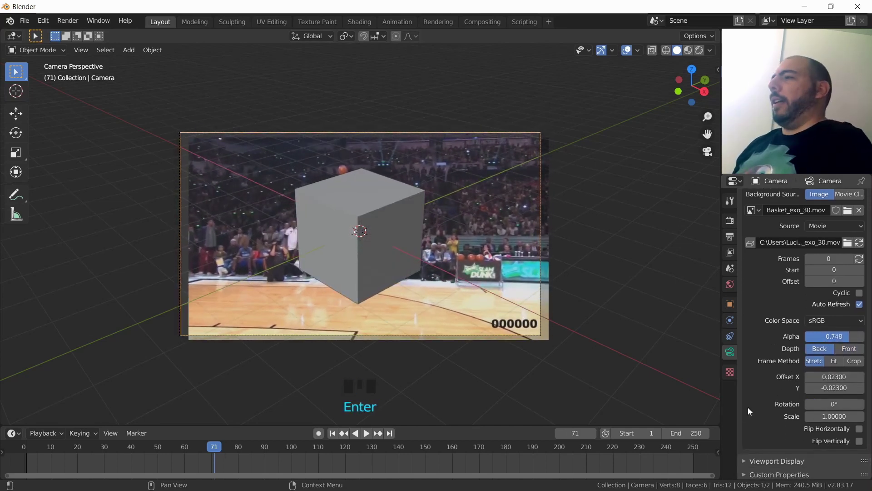
Flip the background horizontally and reset both offsets to 0.
left_click(859, 429)
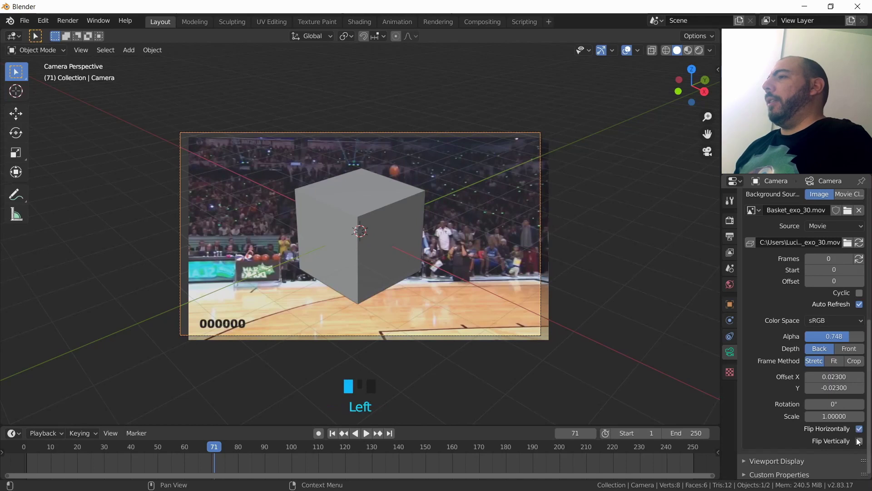
double_click(831, 376)
type("0")
key("Tab")
type("0")
key("Return")
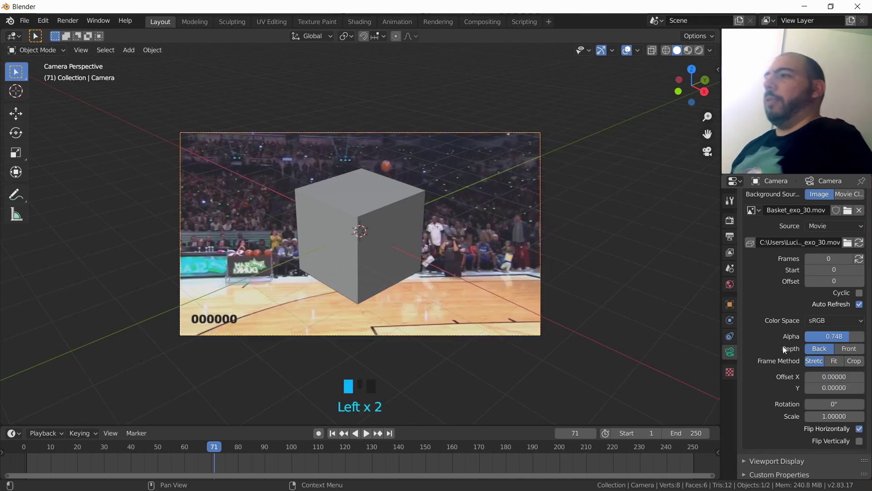
middle_click_drag(783, 346, 751, 286)
Collapse the basketball entry and add the batman_cape clip as a second camera background.
left_click(751, 292)
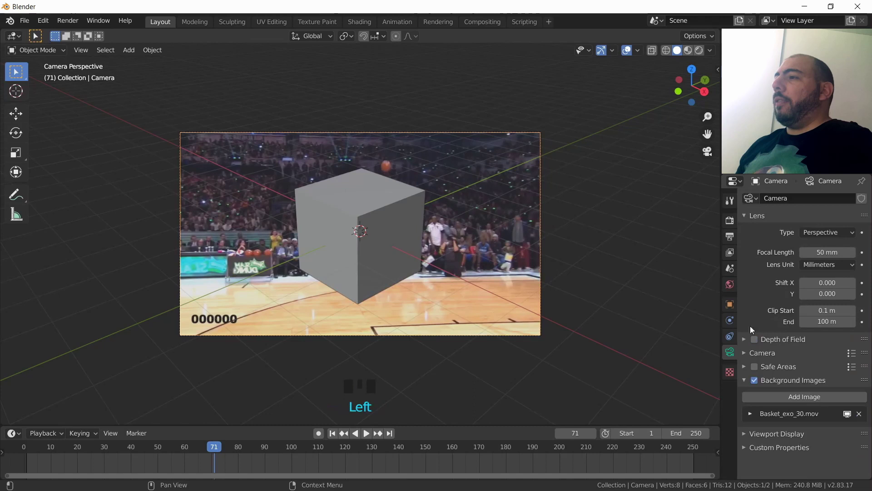
triple_click(748, 412)
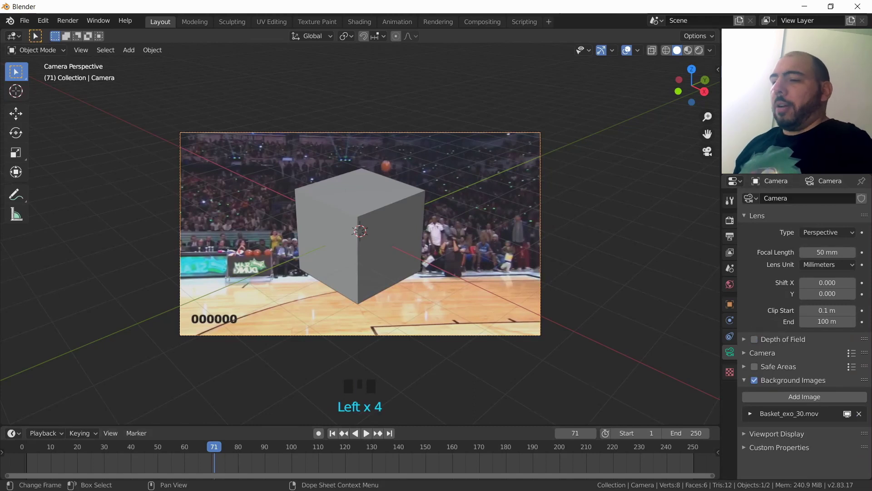
left_click_drag(481, 263, 481, 262)
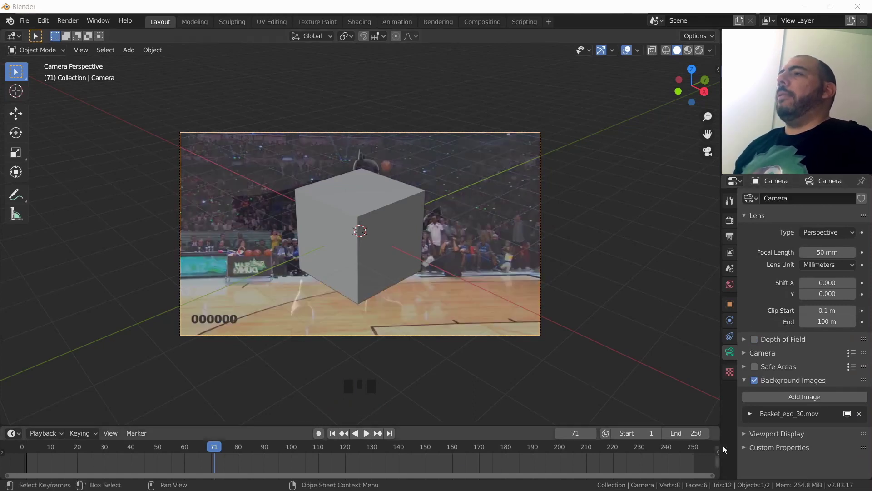
middle_click_drag(822, 438, 822, 350)
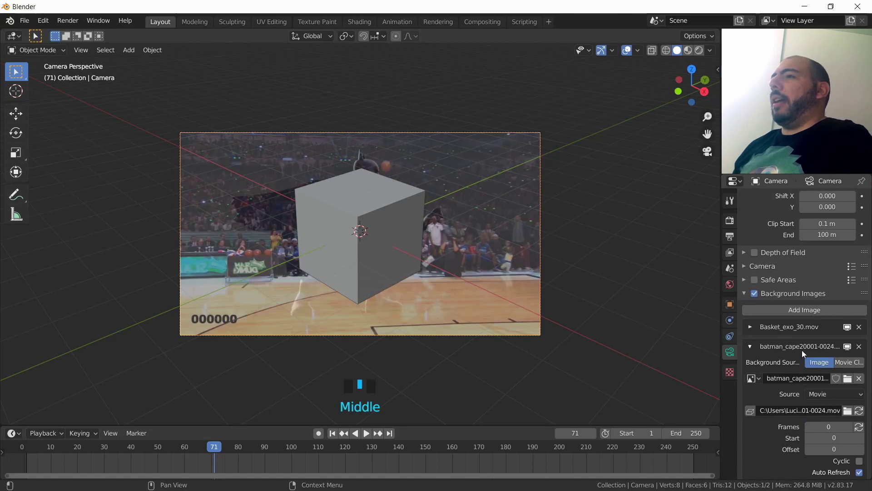
left_click(847, 346)
left_click(847, 346)
Compare the batman cape background in front of and behind the cube, leaving it in front.
left_click(847, 327)
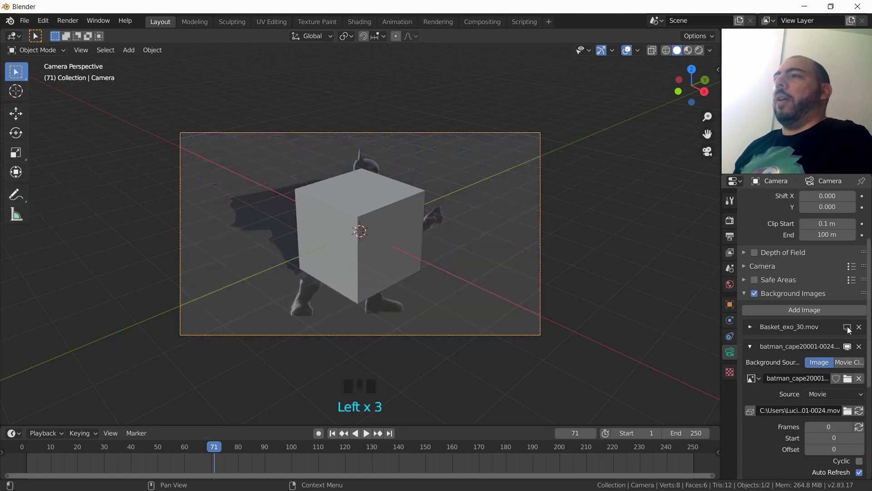
left_click(847, 327)
middle_click_drag(843, 369, 844, 349)
middle_click_drag(845, 431, 846, 349)
left_click(846, 347)
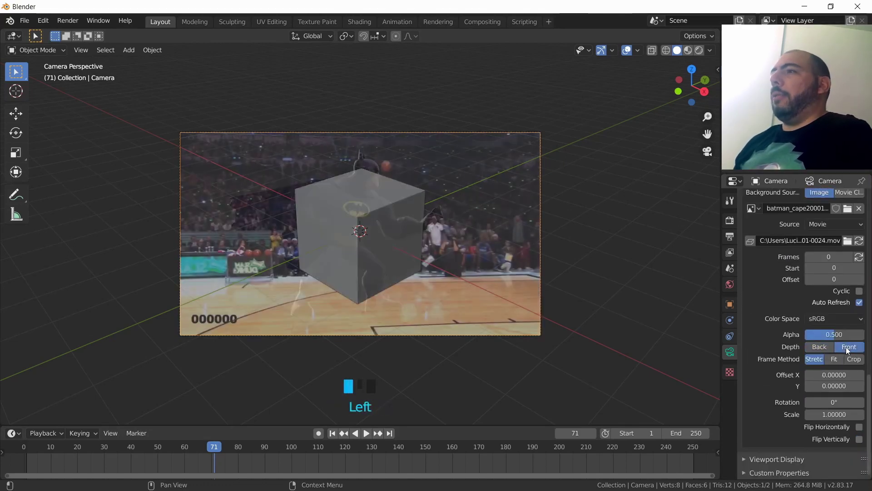
left_click(823, 347)
left_click(842, 346)
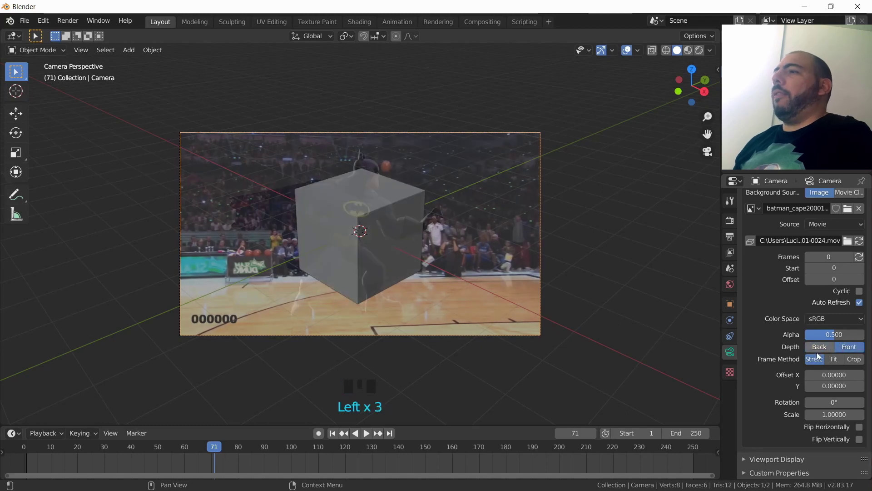
Shift the batman background to Offset Y -0.109, then remove it.
left_click_drag(822, 385, 803, 385)
middle_click_drag(779, 370, 782, 486)
middle_click_drag(850, 315, 859, 372)
left_click(859, 347)
Remove the Basket_exo_30.mov entry from the camera's Background Images.
left_click(860, 238)
scroll(861, 246, "up", 4)
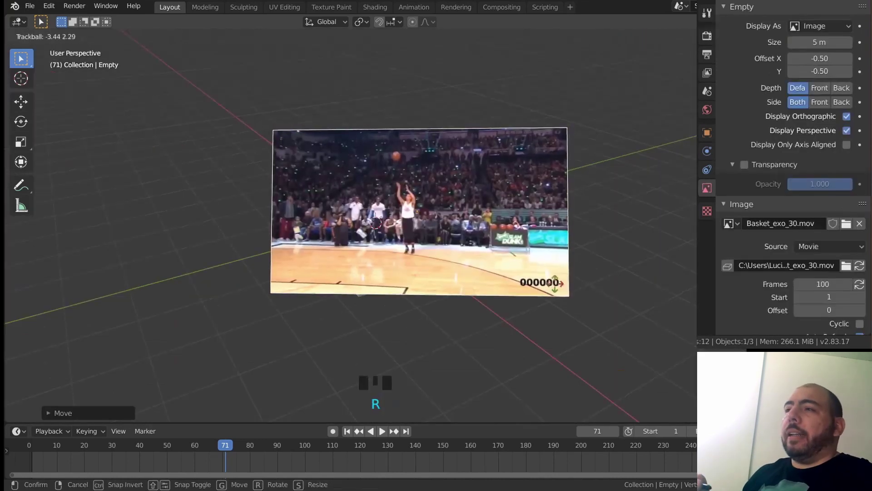
Scrub the basketball movie on the image empty forward to check its frames.
key("Return")
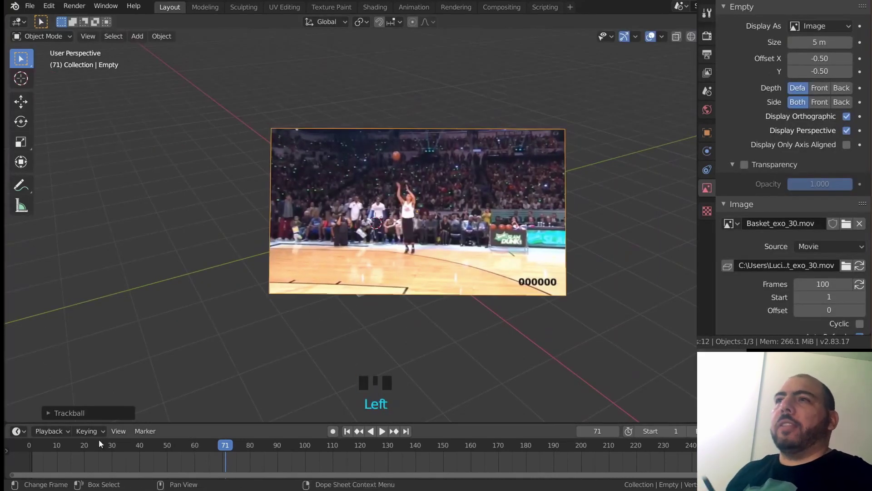
left_click(63, 455)
left_click_drag(64, 454, 251, 456)
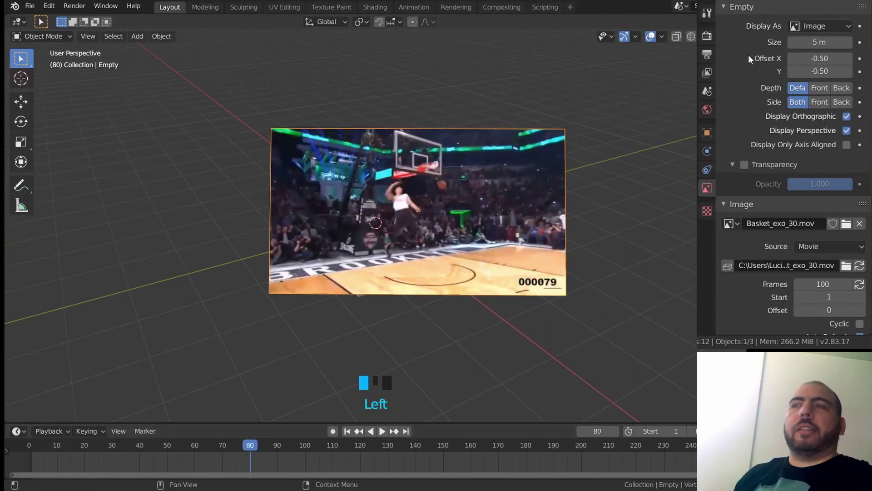
left_click(747, 9)
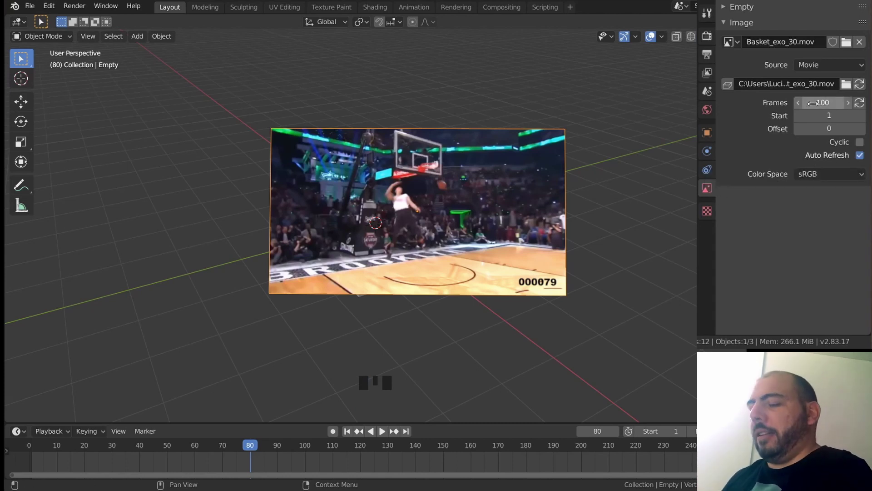
left_click(747, 7)
left_click(249, 454)
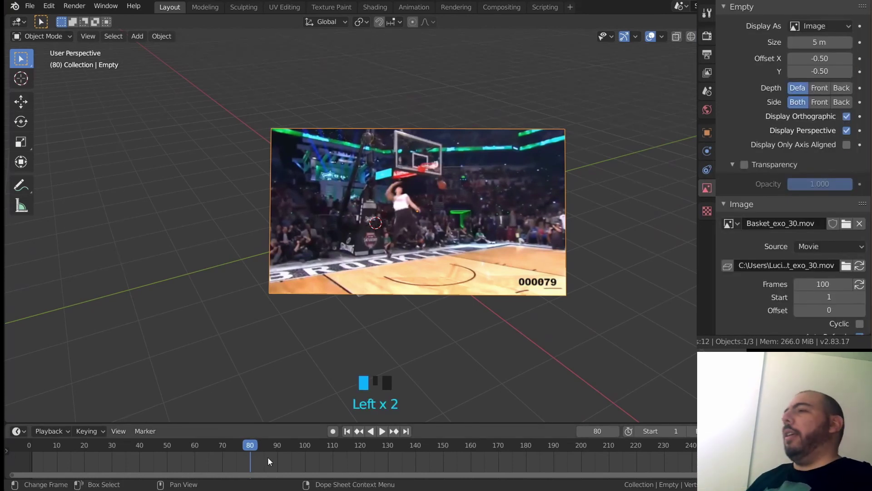
left_click(744, 13)
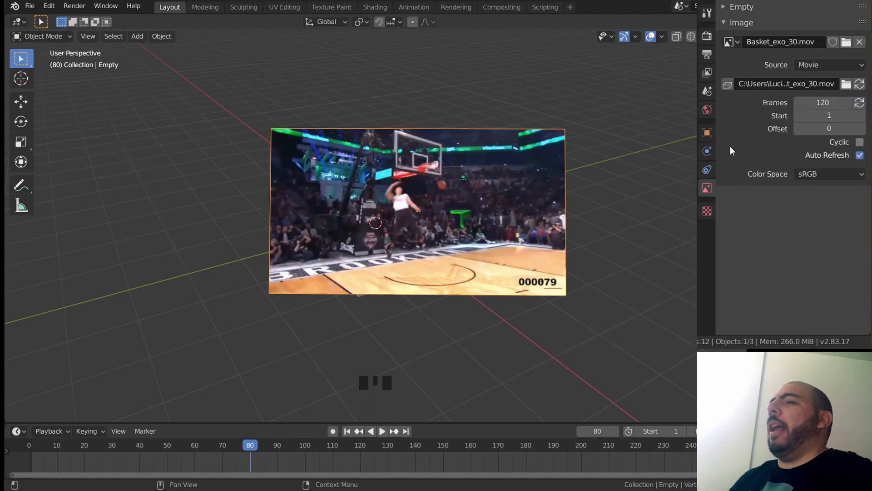
left_click_drag(250, 445, 305, 462)
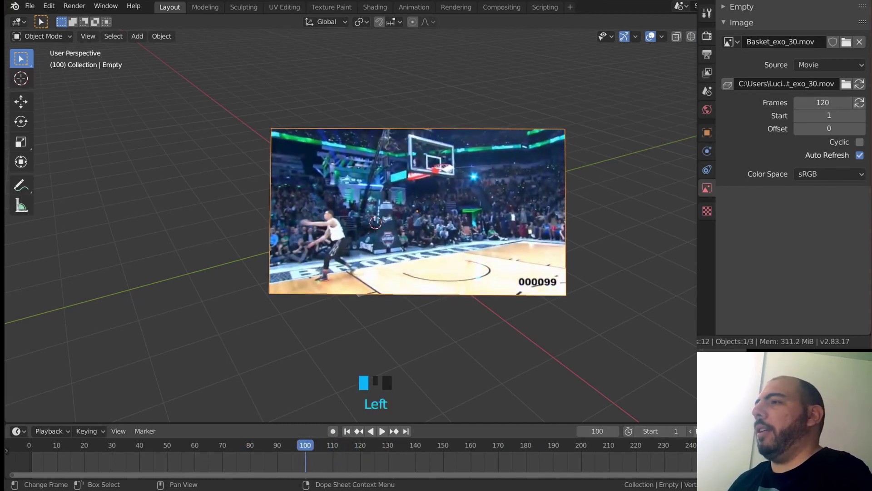
Set the movie's Start frame to 1001.
key("KP_0")
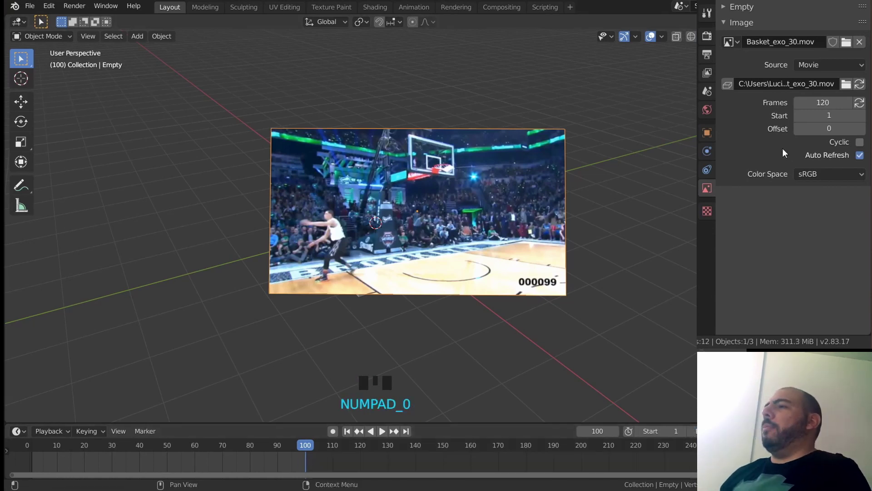
left_click(825, 117)
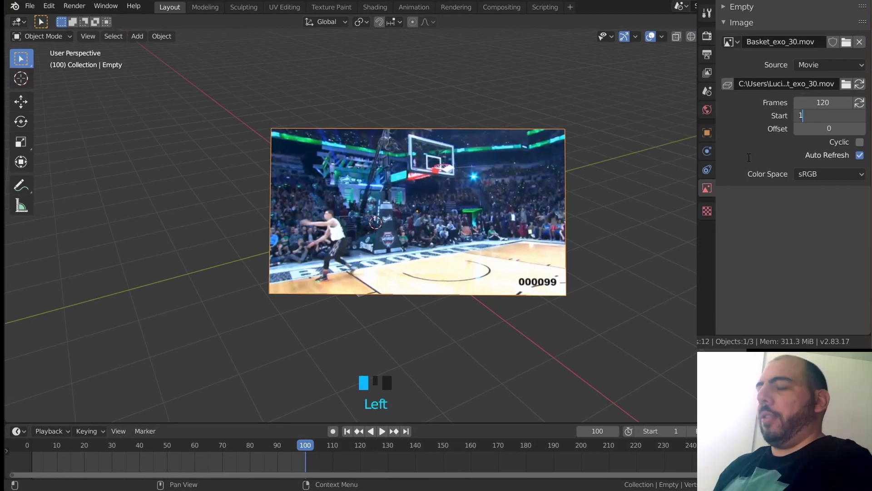
type("1001")
key("Return")
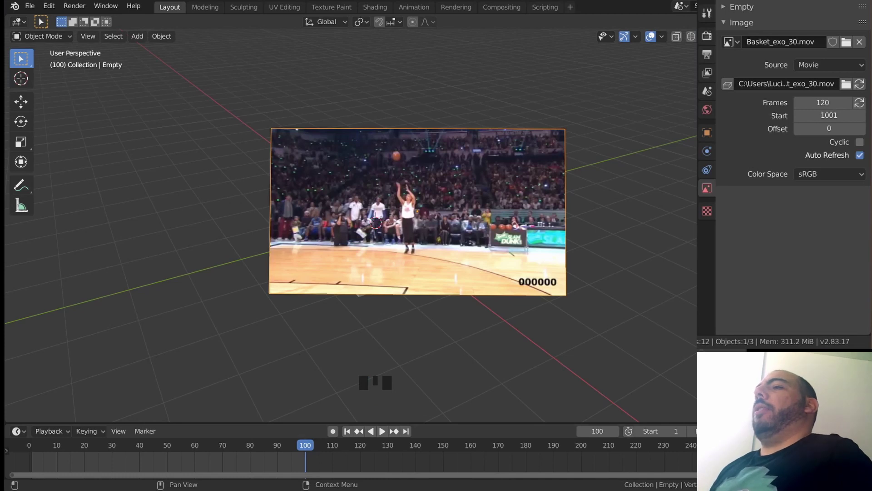
Keyframe the movie Offset from the first frame, then scrub back through the keyed footage.
left_click_drag(219, 440, 34, 446)
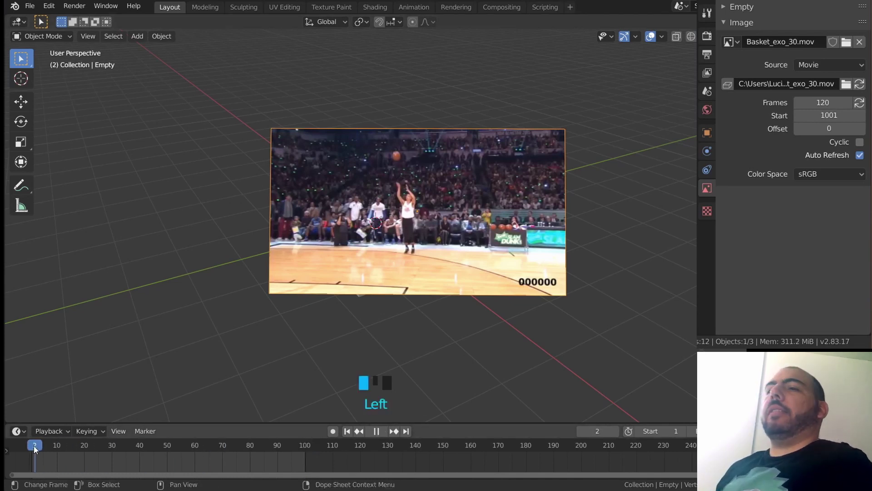
left_click_drag(95, 447, 257, 446)
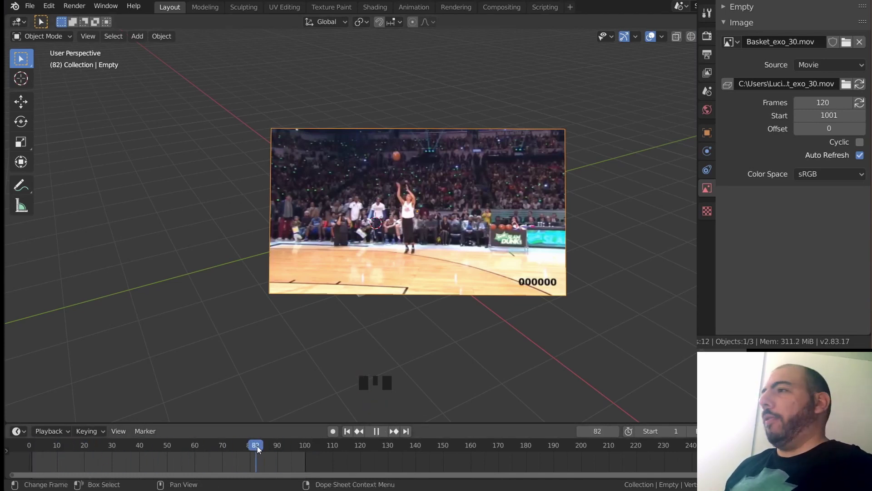
key("space")
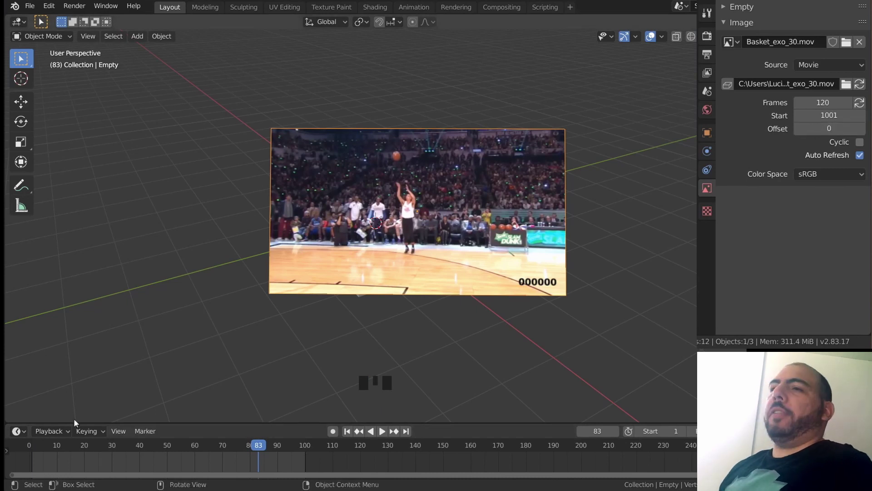
left_click(37, 446)
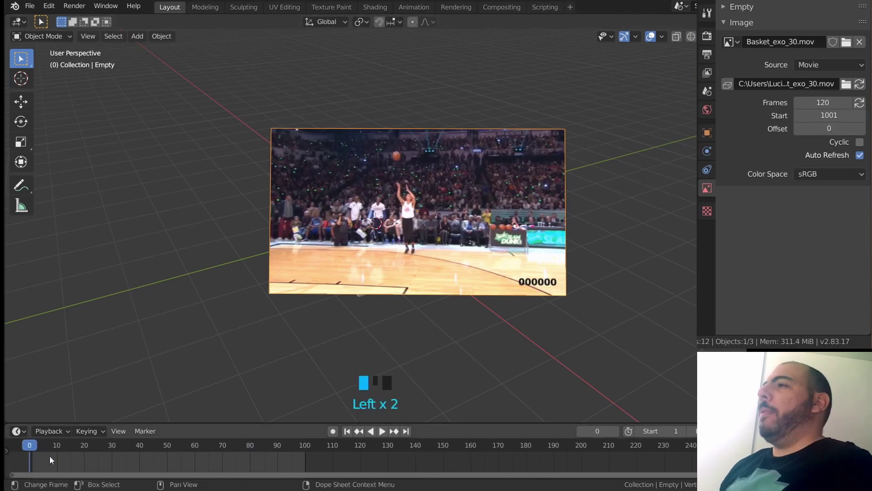
left_click(798, 131)
type("12")
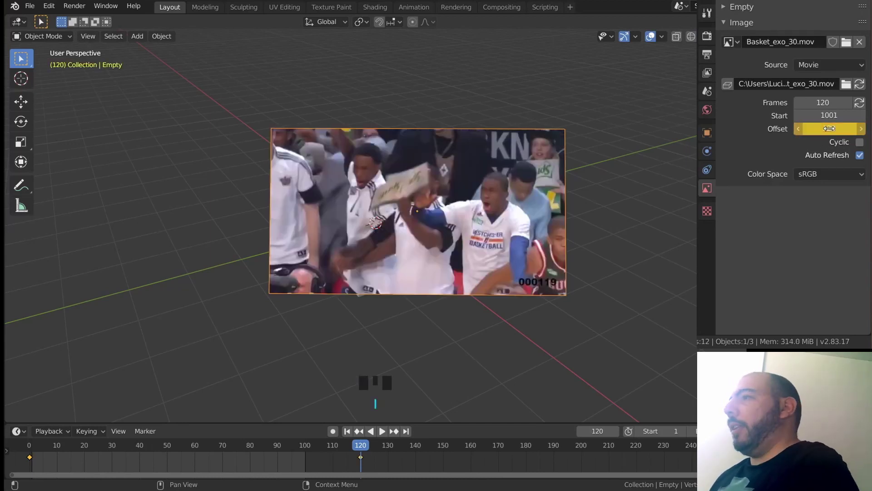
left_click_drag(355, 443, 57, 463)
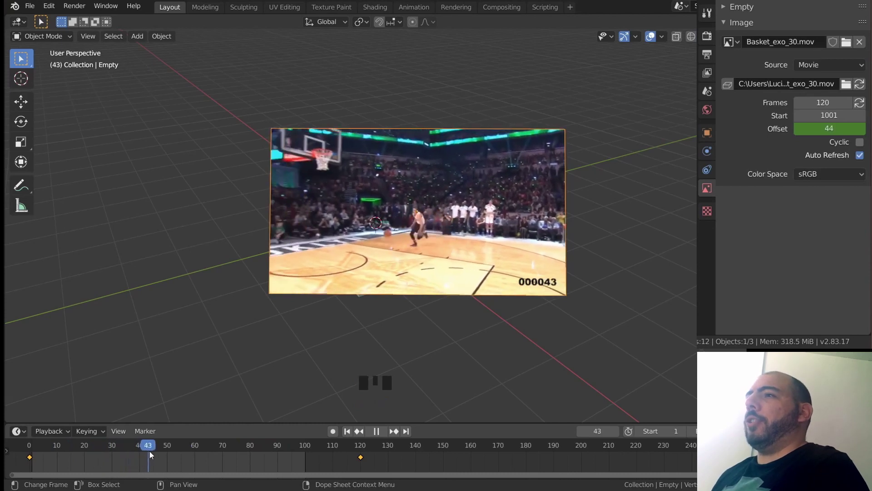
Insert an Offset key at frame 69 before the dunk and move it to about frame 82.
key("space")
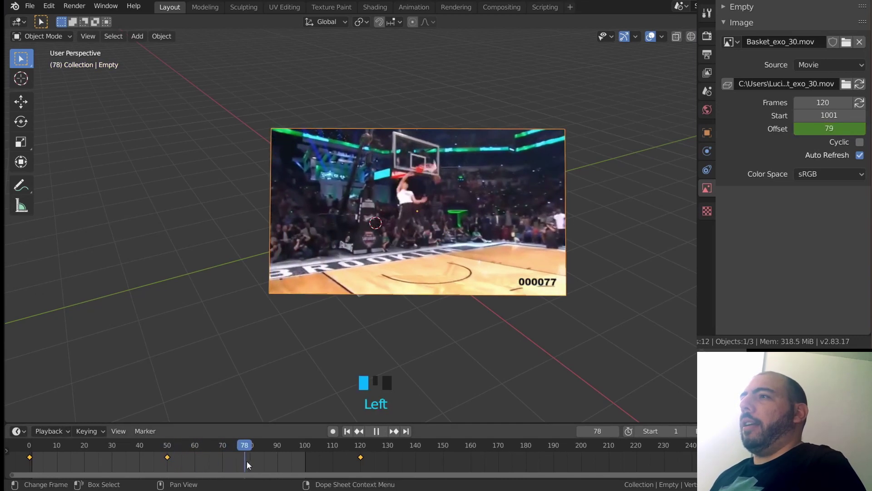
left_click_drag(247, 461, 219, 473)
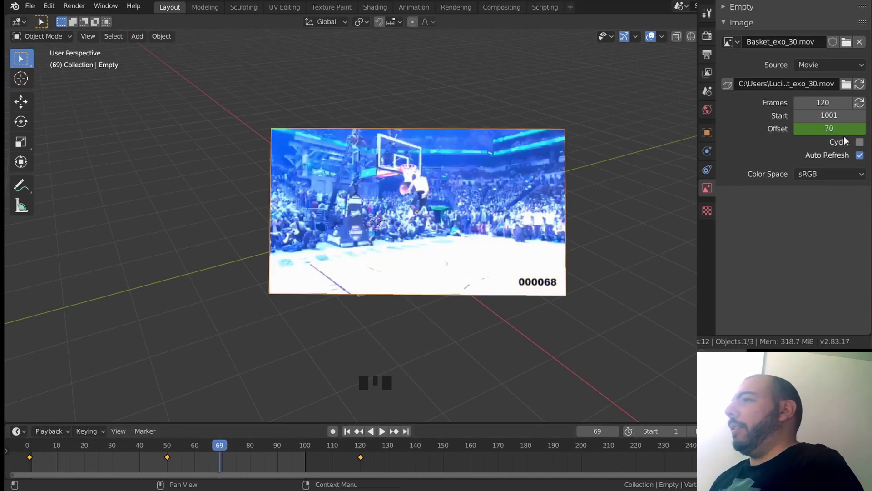
key("i")
left_click(241, 468)
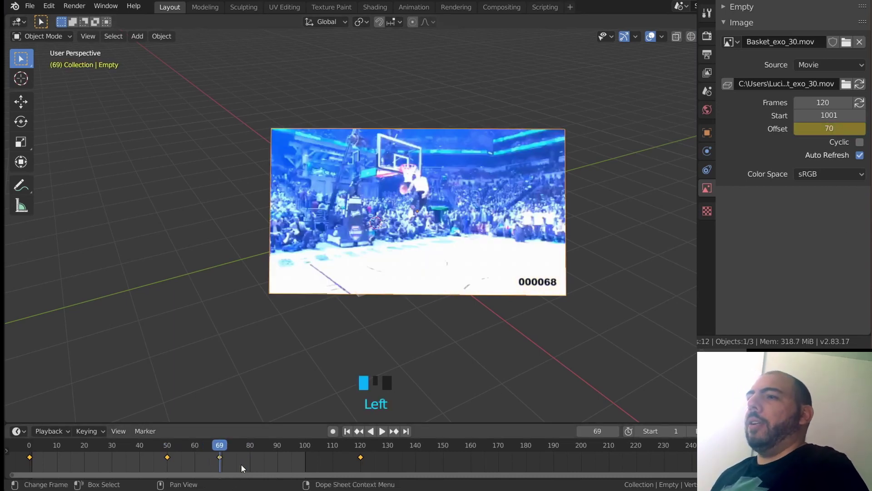
left_click_drag(219, 459, 256, 459)
left_click_drag(206, 449, 142, 460)
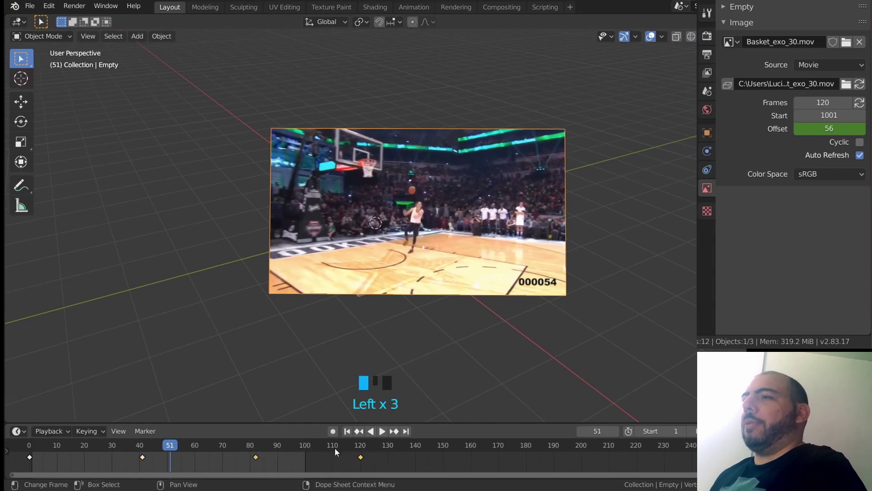
Shift the last two keys 20 frames earlier, move the middle key to about 70, and play from frame 18.
left_click_drag(360, 463, 302, 461)
left_click_drag(200, 458, 220, 458)
left_click(76, 447)
key("space")
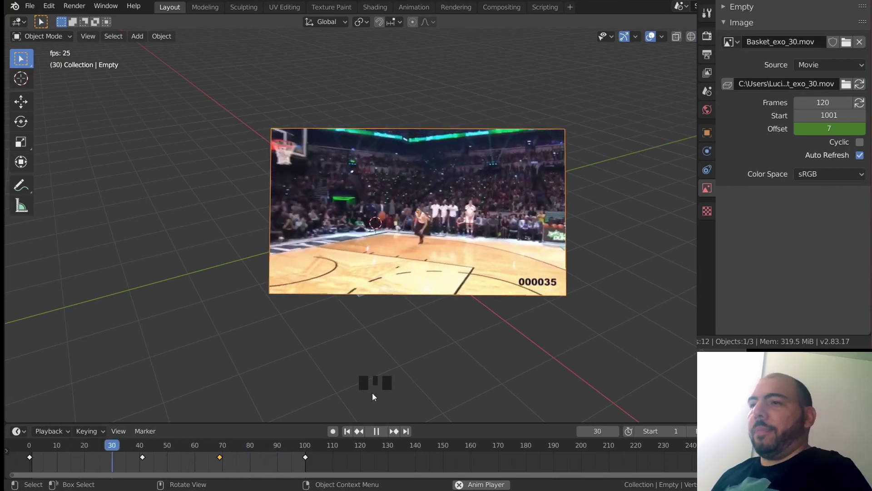
Move the second Offset key from frame 40 to about 28 and play back, stopping at frame 98.
key("space")
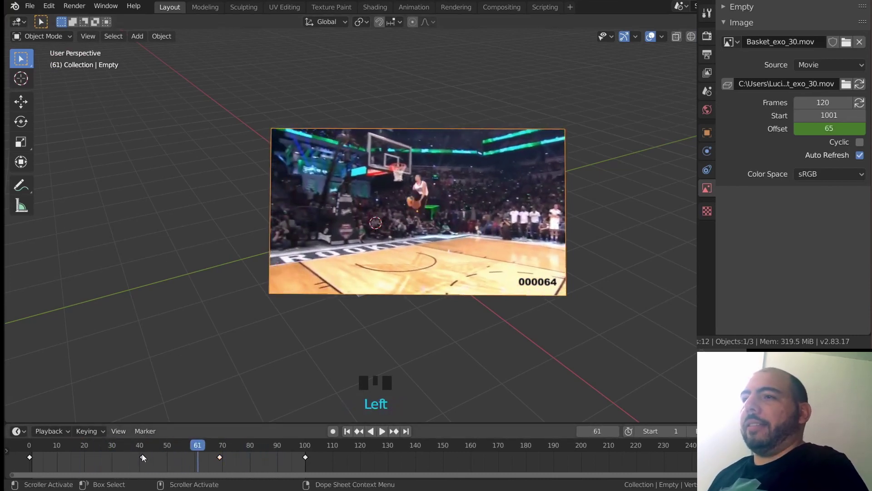
left_click_drag(142, 456, 106, 456)
left_click_drag(95, 445, 85, 446)
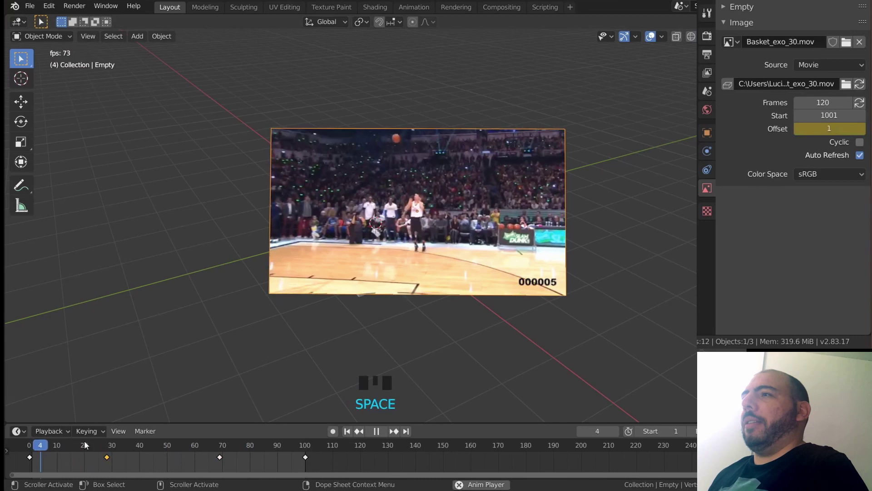
key("space")
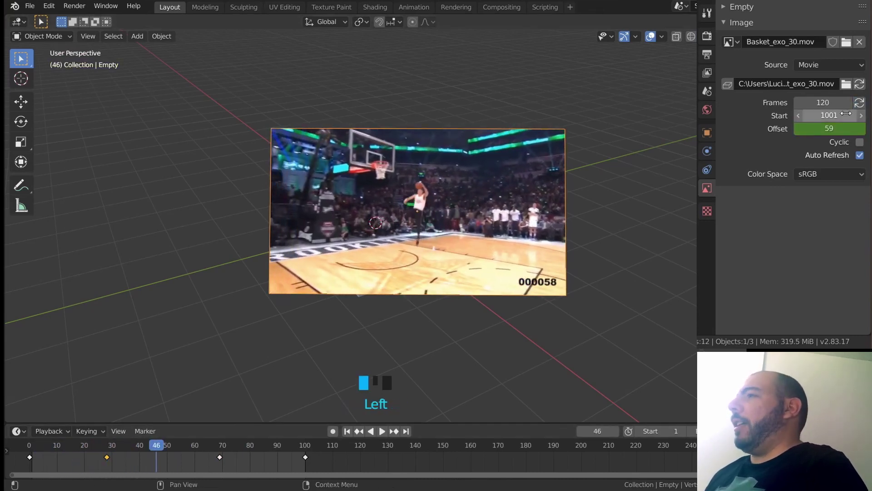
key("space")
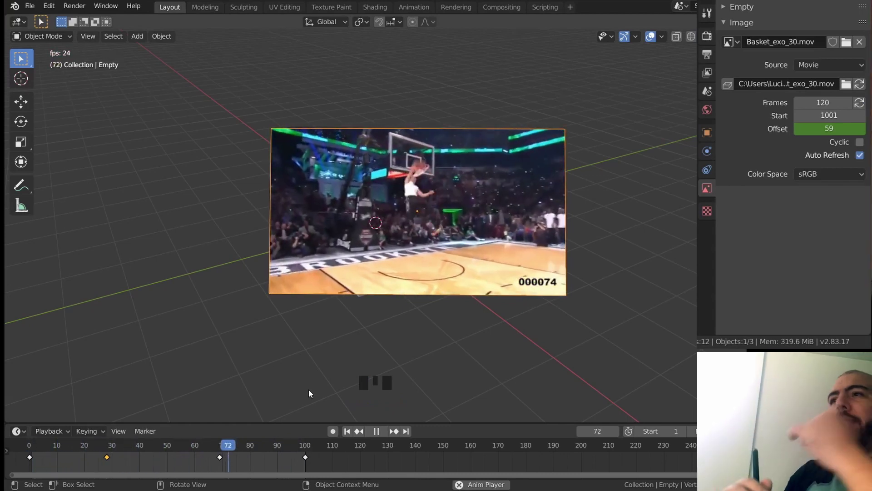
key("space")
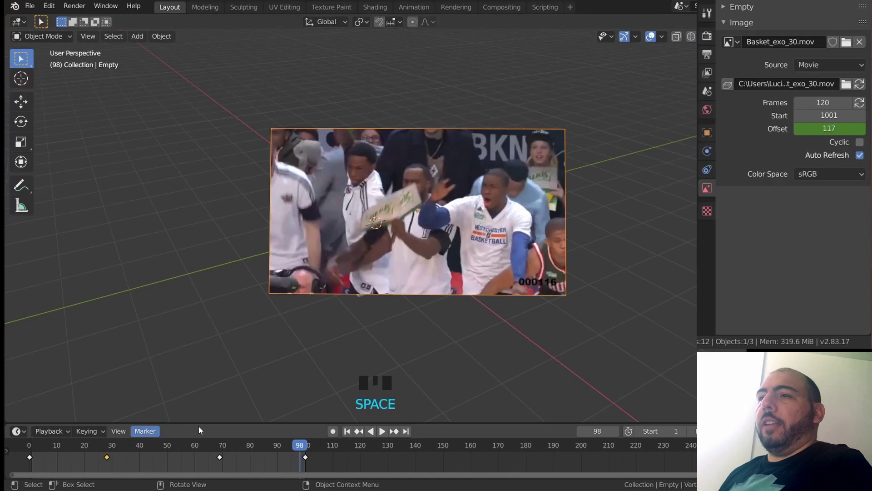
Show the Offset curve in an enlarged Graph Editor and set all keys to Bezier interpolation.
left_click(257, 421)
left_click_drag(257, 421, 253, 345)
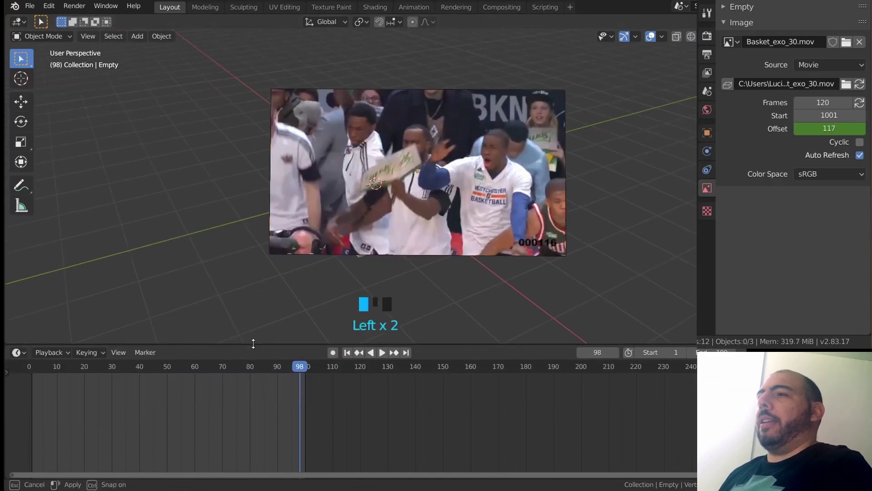
left_click(398, 244)
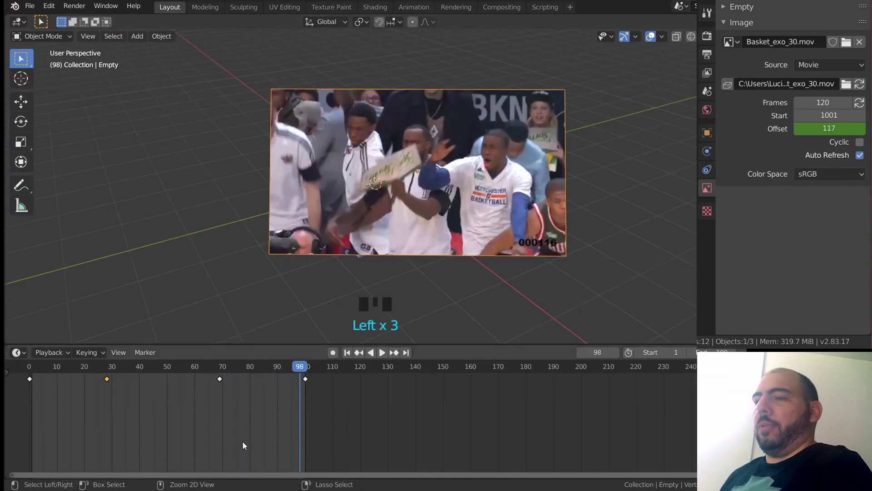
key("ctrl+Tab")
key("Home")
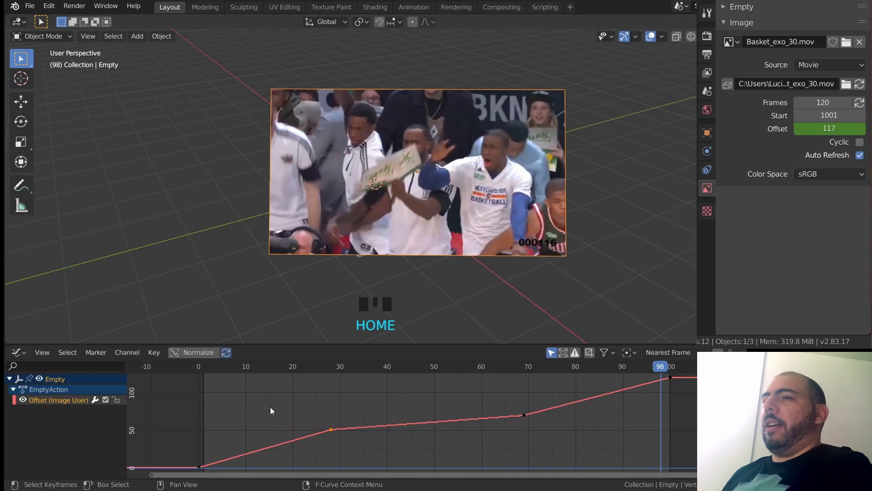
key("t")
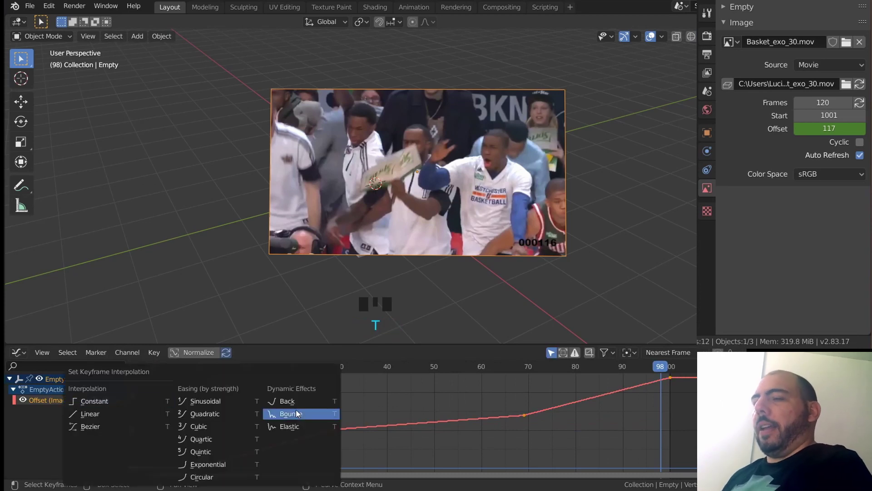
left_click(109, 427)
Select the key at frame 100 and rotate its handles.
double_click(425, 411)
middle_click_drag(424, 412, 438, 416)
left_click_drag(576, 427, 601, 386)
key("r")
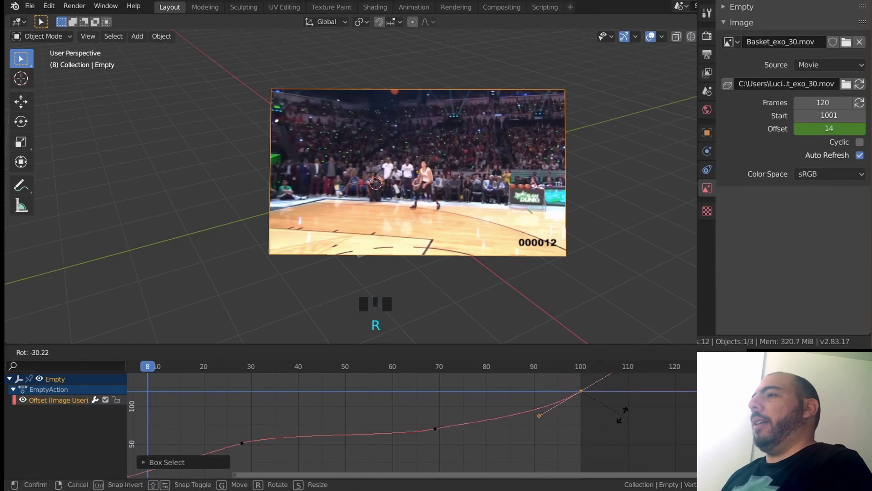
left_click(614, 427)
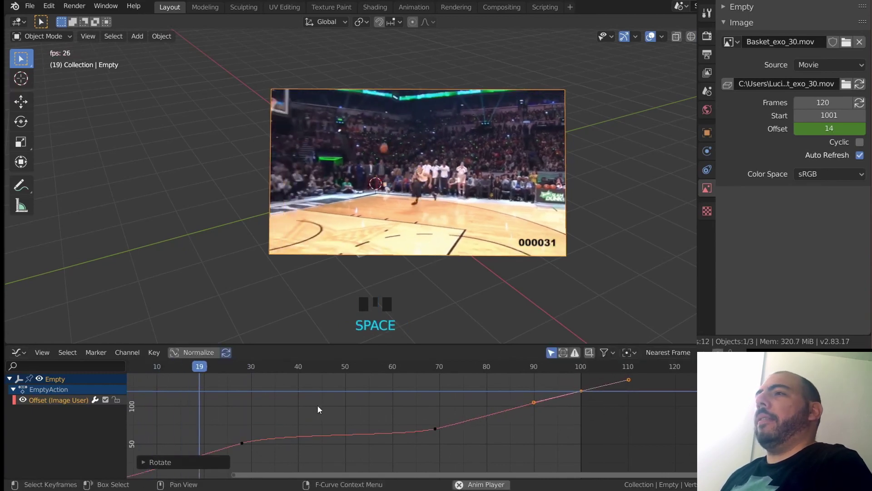